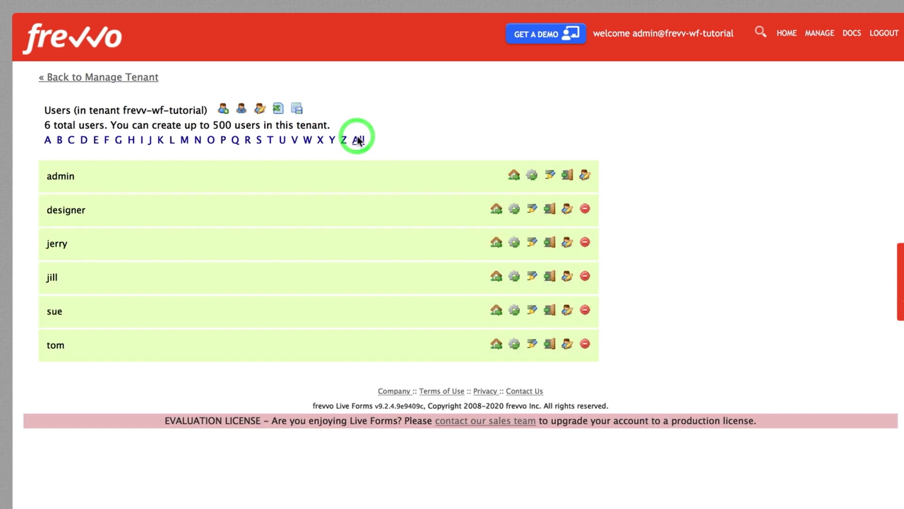
Open the details of the user listed just above the last one and review the assigned roles
click(565, 310)
scroll(471, 384, down, 5)
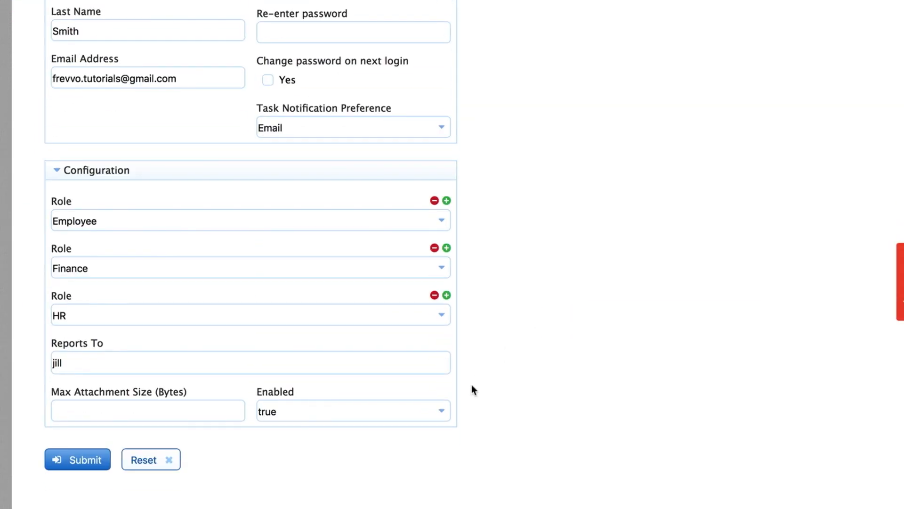
double_click(69, 275)
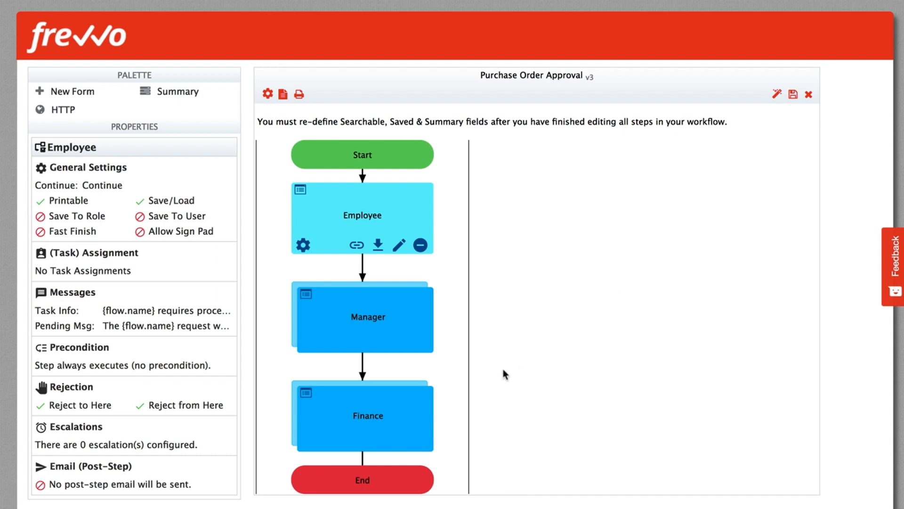
Edit the Employee form and delete the Approval Signature and Signature Date controls from the Finance section
click(399, 244)
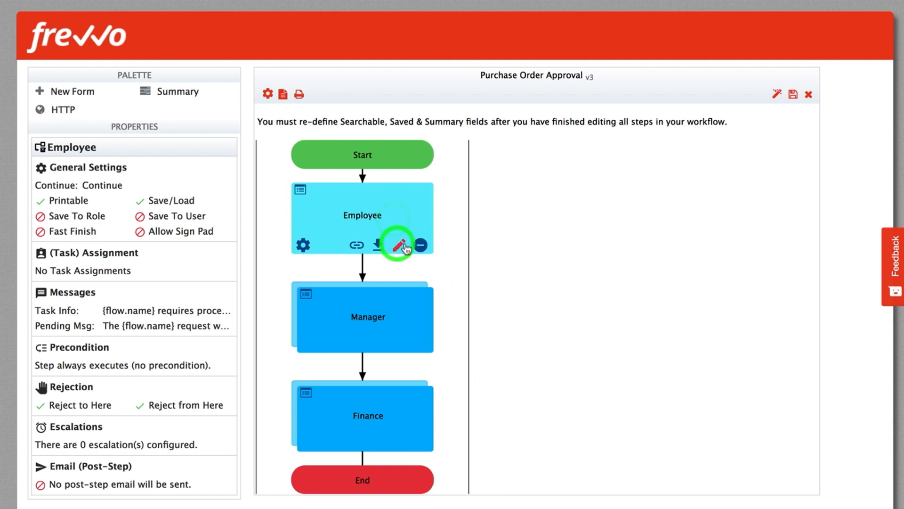
click(443, 386)
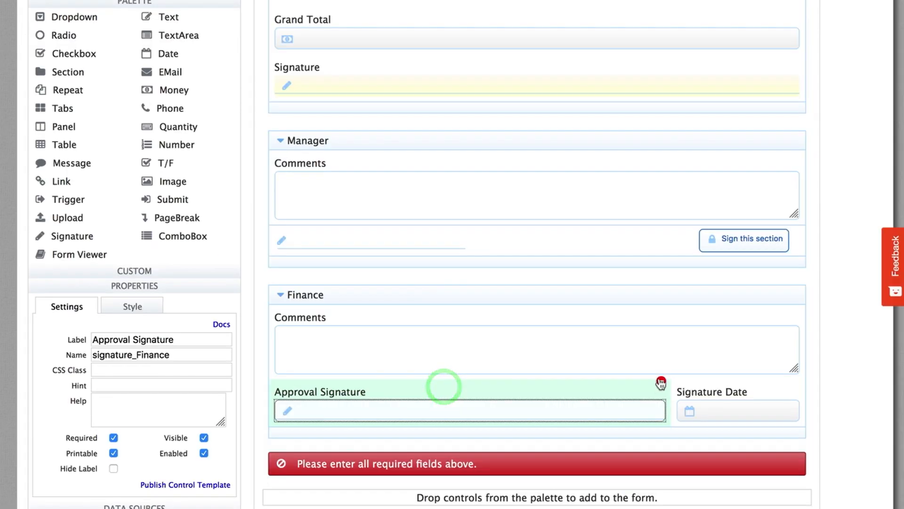
click(661, 383)
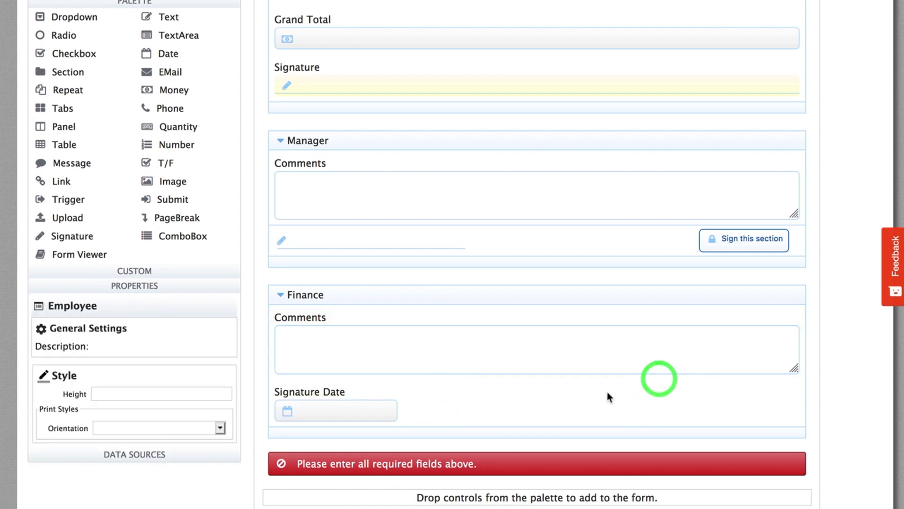
click(364, 390)
click(393, 384)
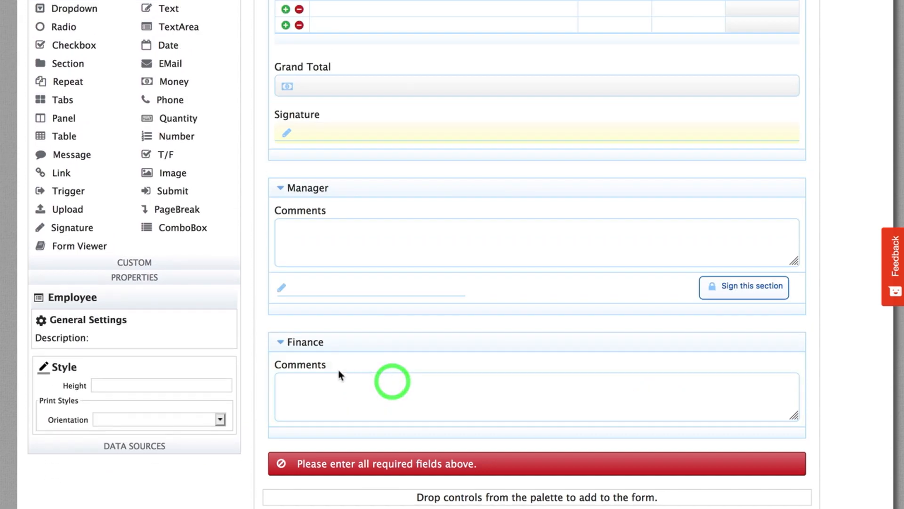
Set the Finance section's security to require a Wet Signature and make signing mandatory with Must sign
click(348, 336)
click(198, 313)
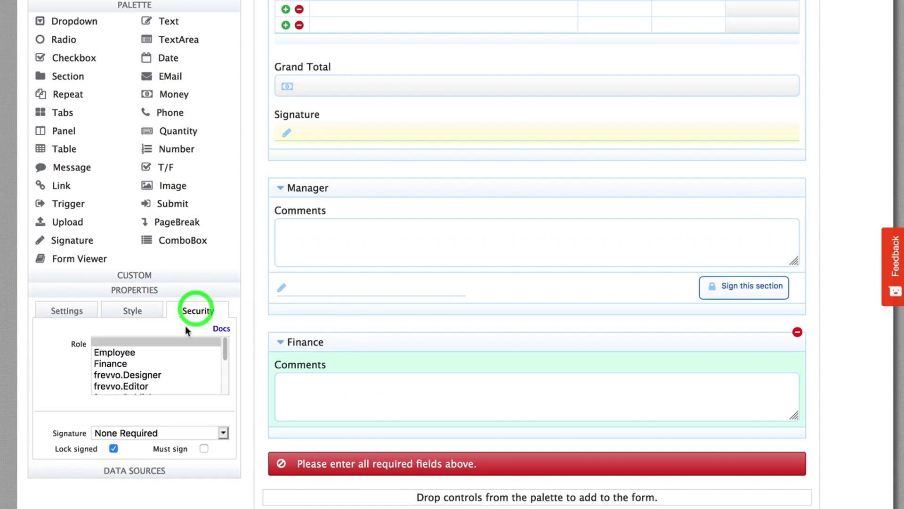
click(137, 433)
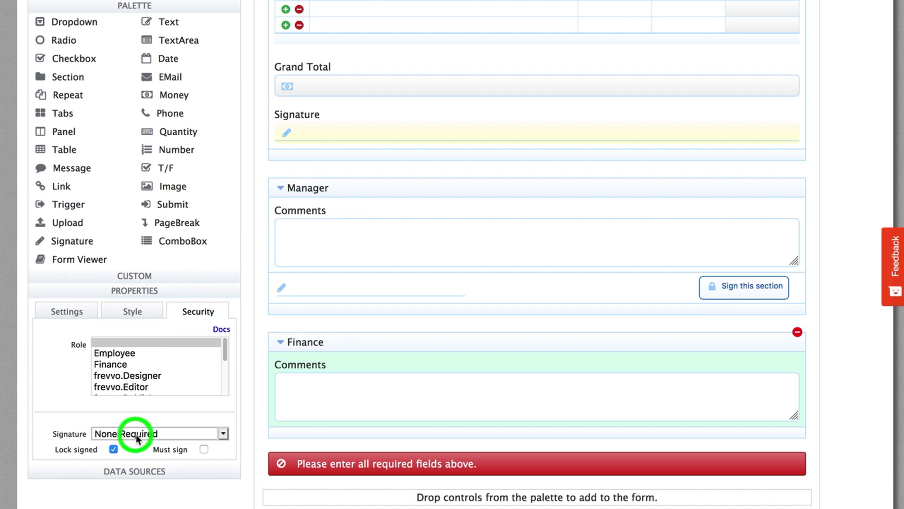
click(136, 459)
click(204, 449)
Remove the Set Signature Date (Finance) rule from the Employee form and save the form
scroll(391, 236, up, 7)
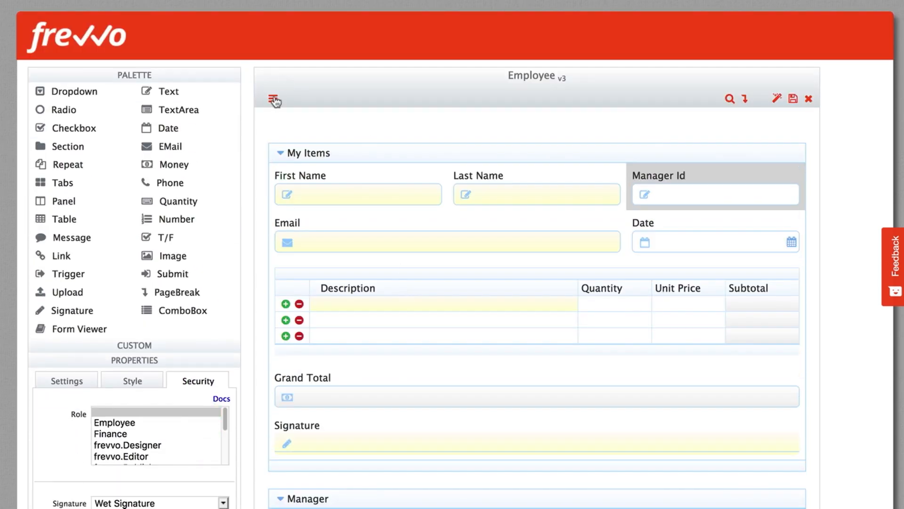
click(274, 98)
click(447, 211)
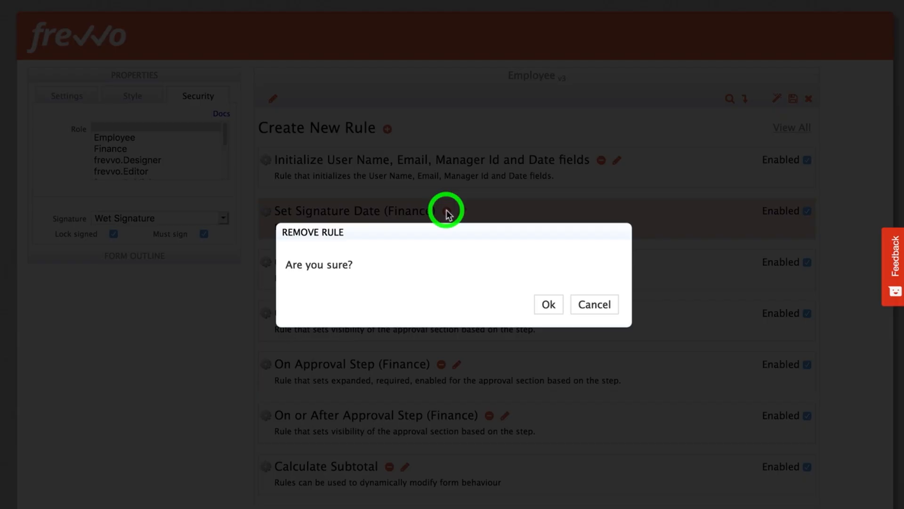
click(546, 303)
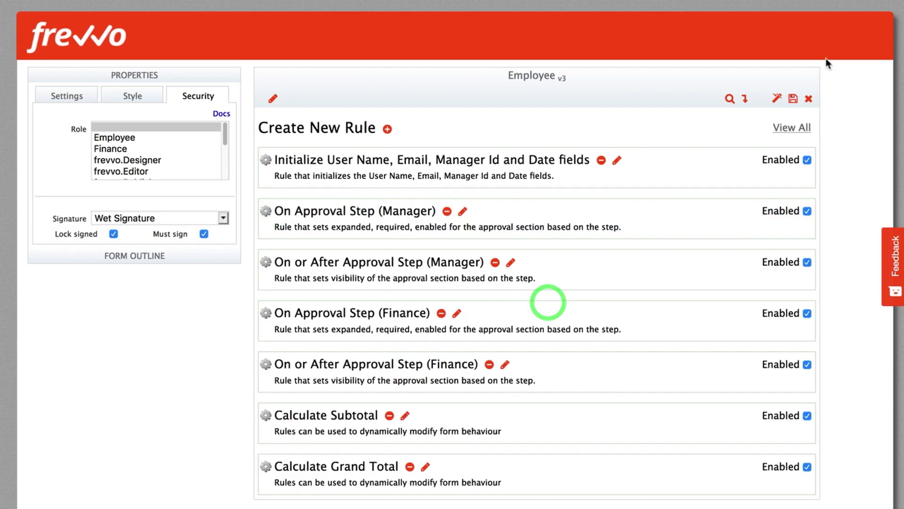
click(793, 99)
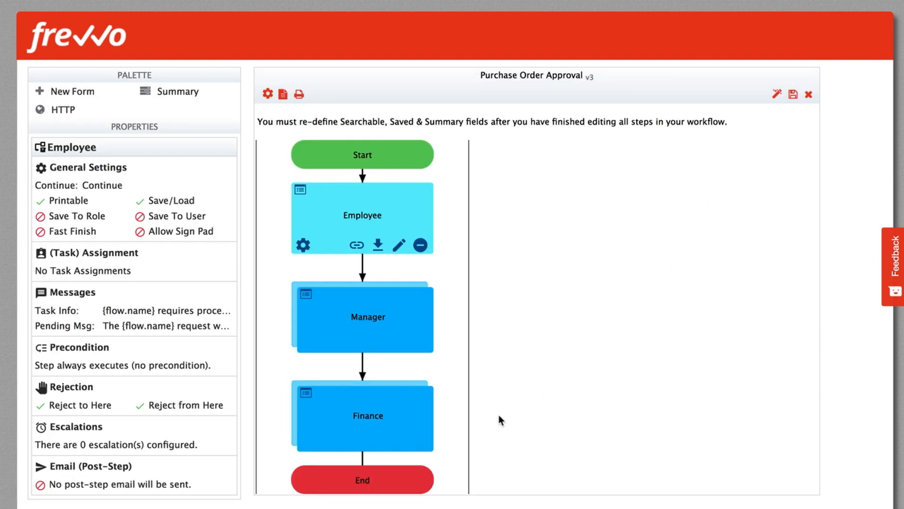
Clear the assigned email address in the Finance workflow step's task assignment
click(391, 401)
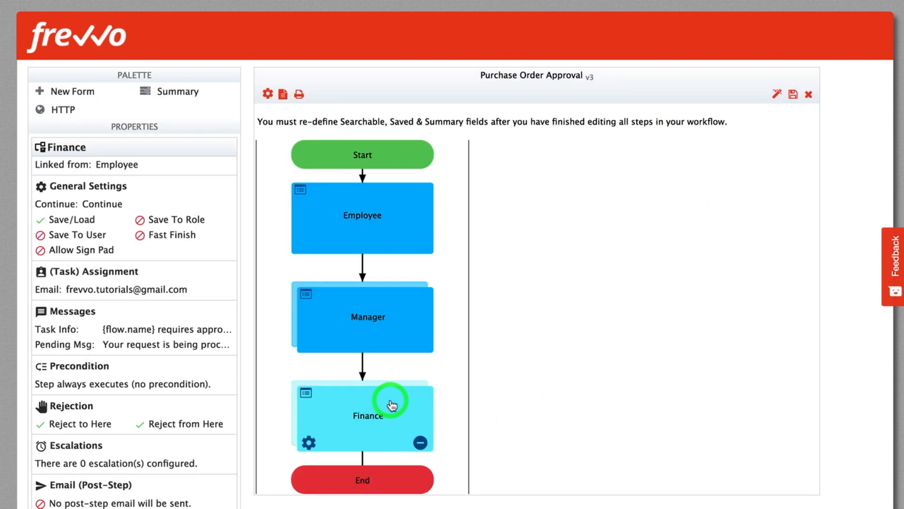
click(311, 443)
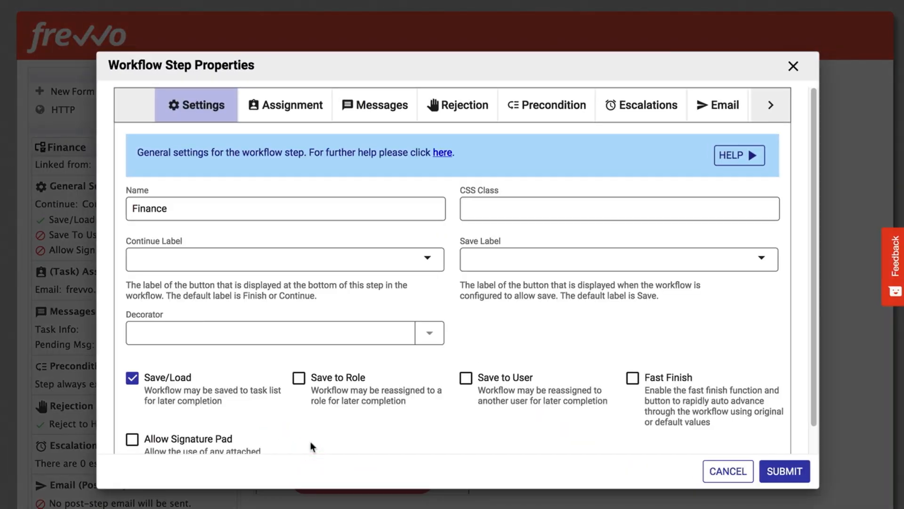
click(293, 105)
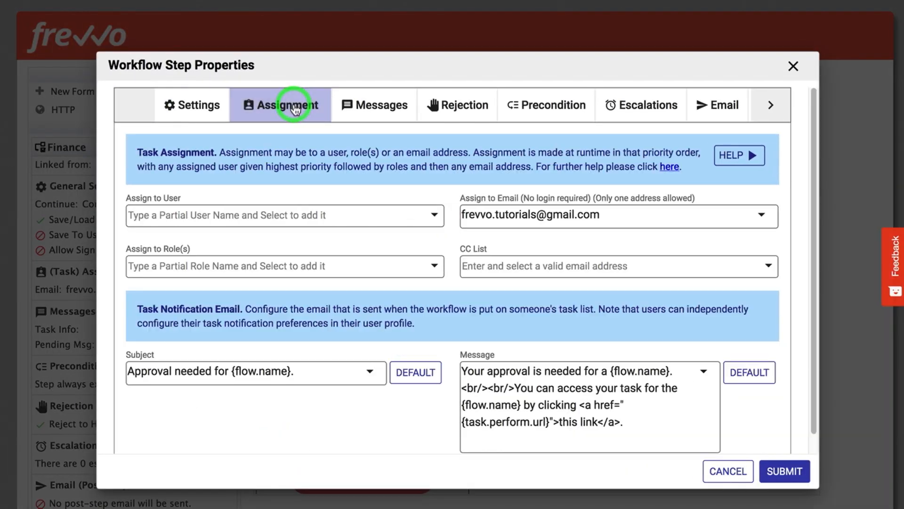
triple_click(599, 213)
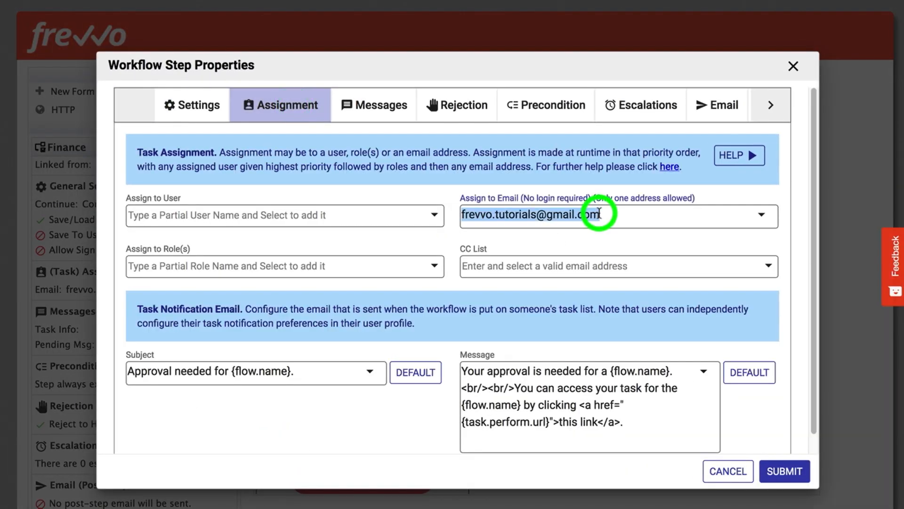
key(BackSpace)
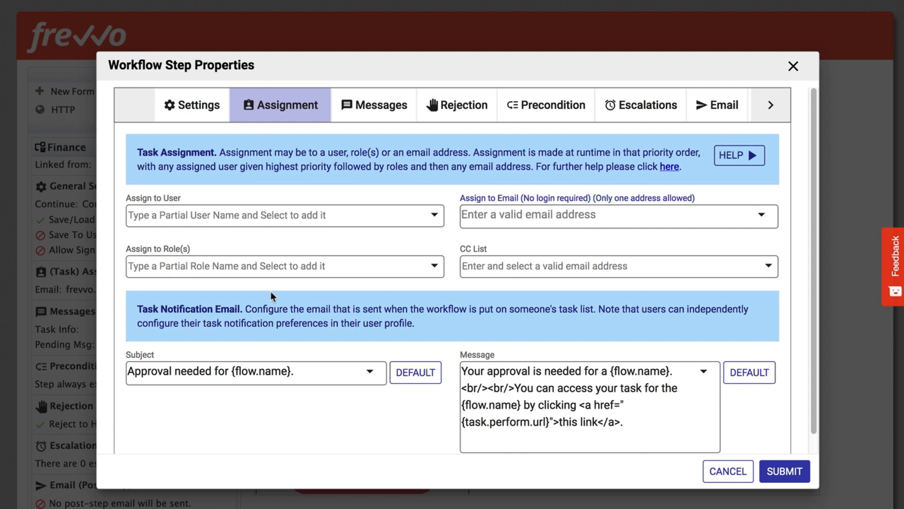
Assign the step to the Finance role, with task information "PO from {firstName} {lastName} requires processing", and submit the step properties
click(242, 265)
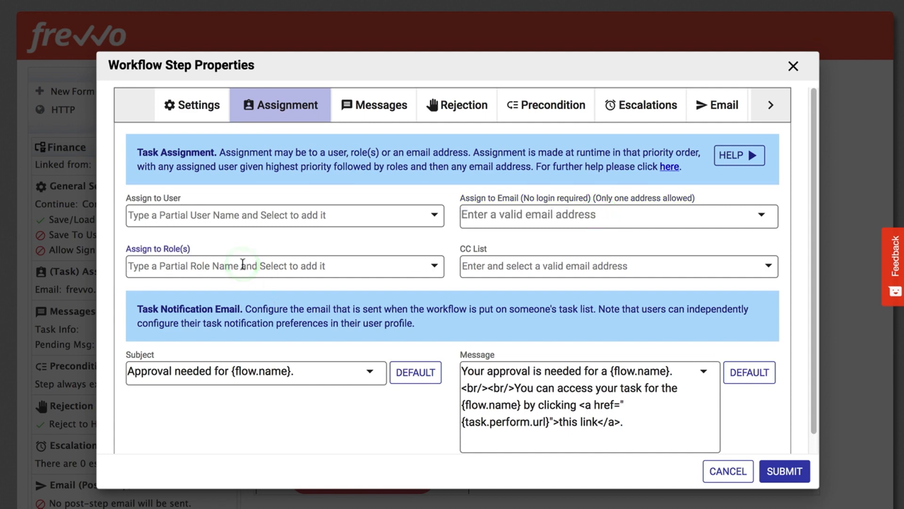
text(finan)
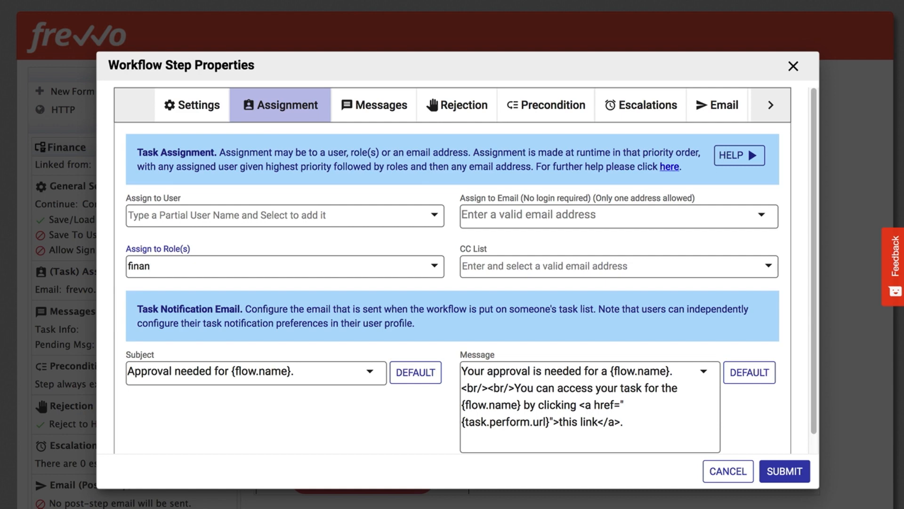
click(157, 307)
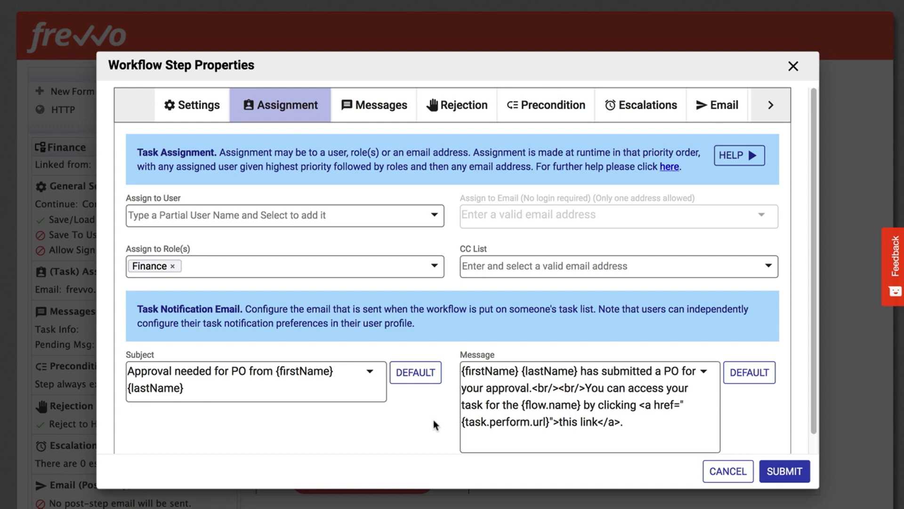
click(382, 108)
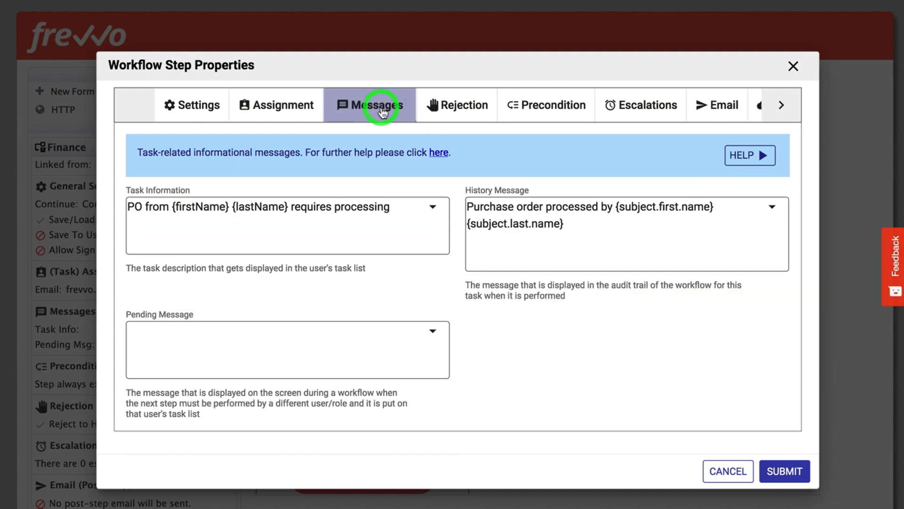
click(783, 471)
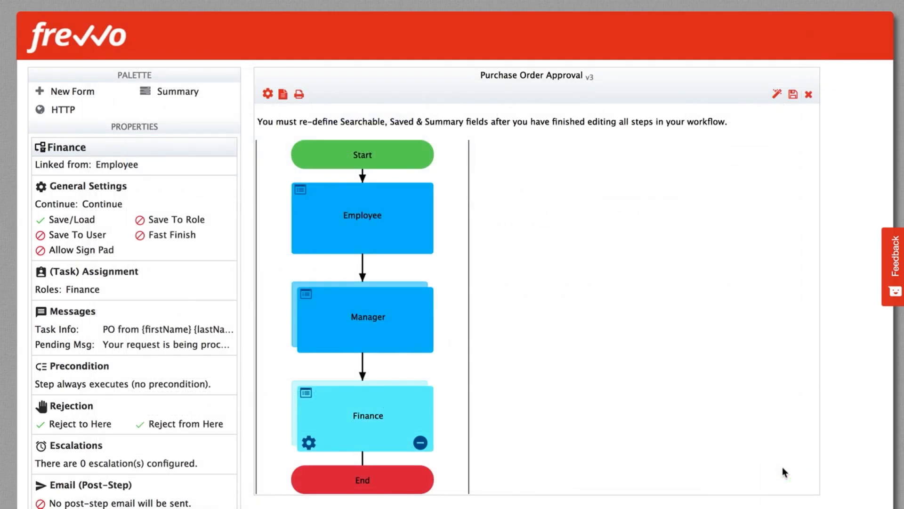
Enable the post-step email for the Manager step and address it to the {email} template
click(349, 316)
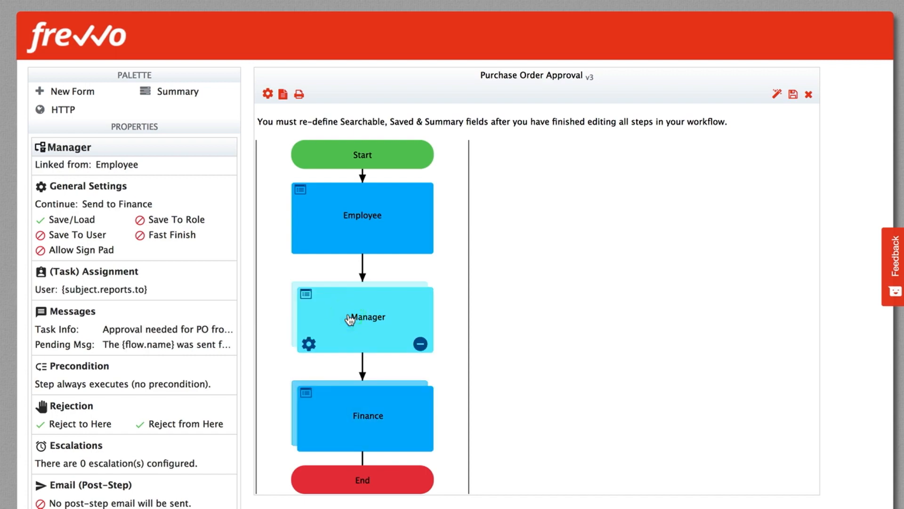
click(308, 343)
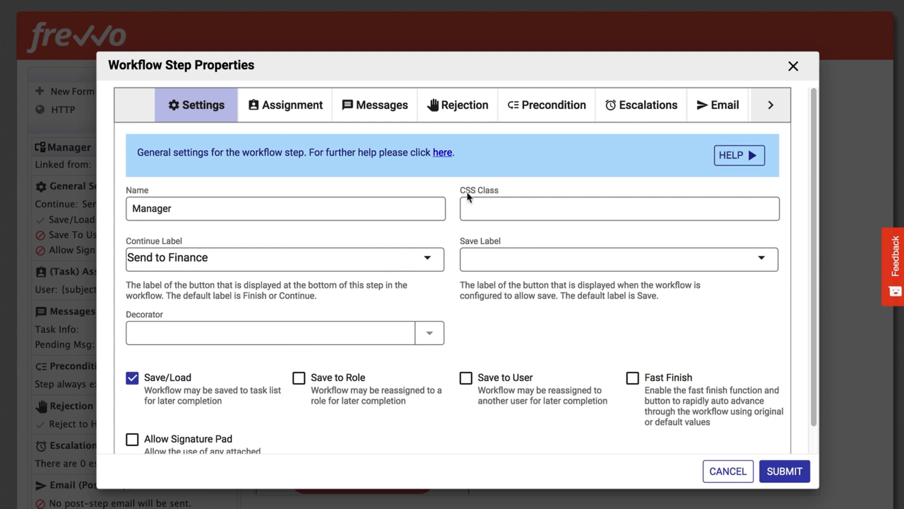
click(720, 112)
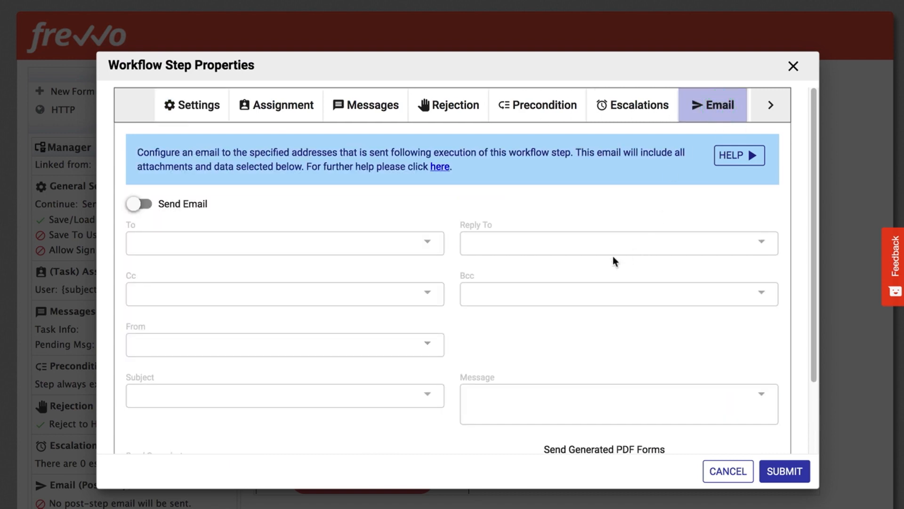
click(148, 206)
click(205, 248)
text({ema)
click(164, 259)
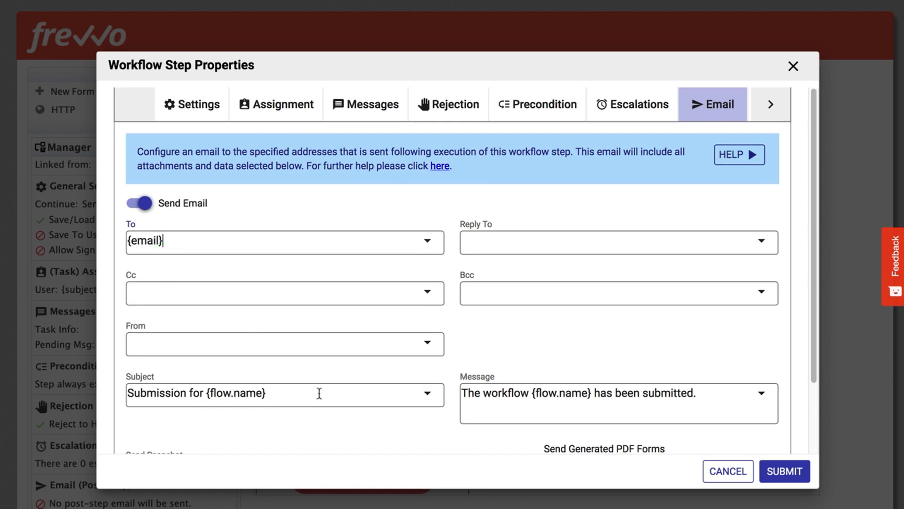
Set the email's subject "Purchase order approved by manager" and message "Your purchase order was approved by your manager", include the data, and submit
scroll(317, 391, down, 3)
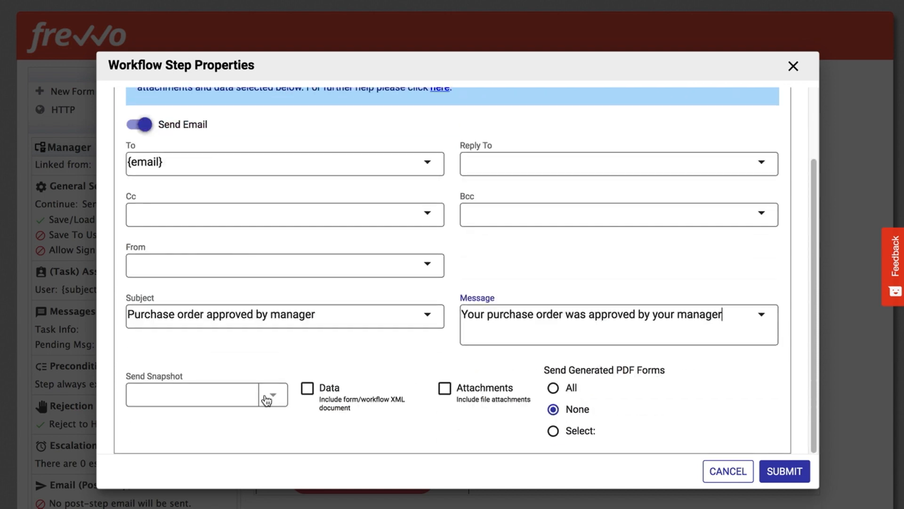
click(307, 388)
click(779, 471)
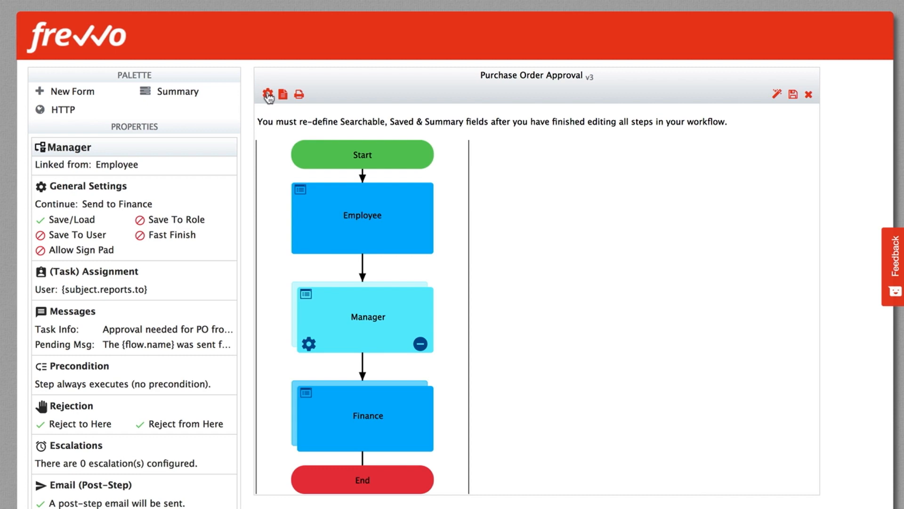
Set the workflow's success message to "Purchase order from {firstName} {lastName} was successfully processed. The documents have been sent by email for your records."
click(268, 95)
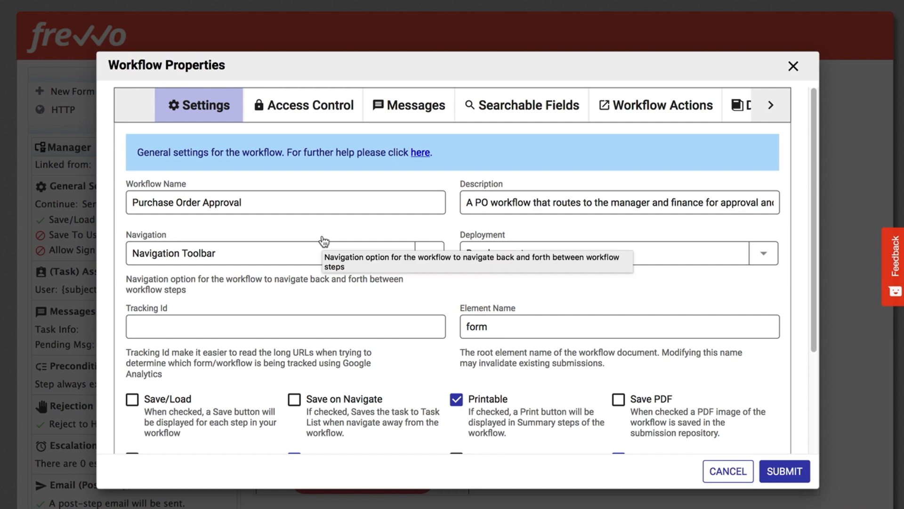
click(652, 109)
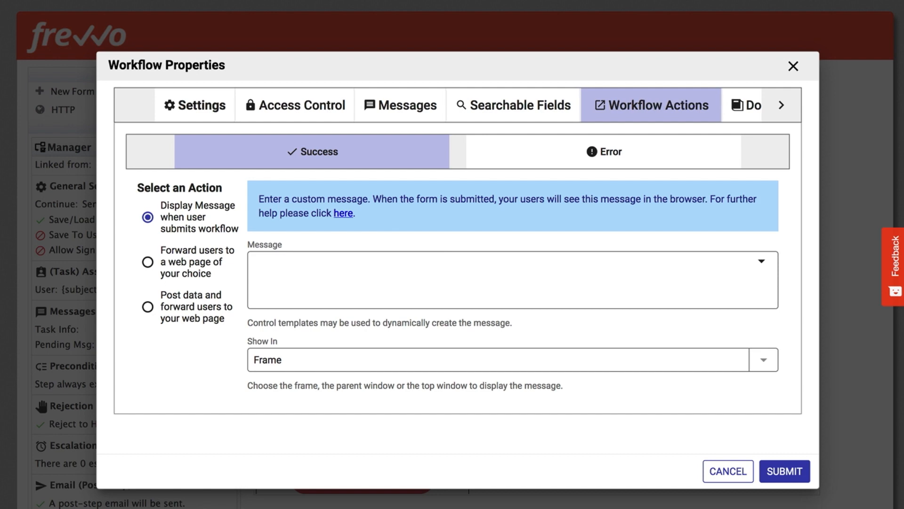
click(396, 283)
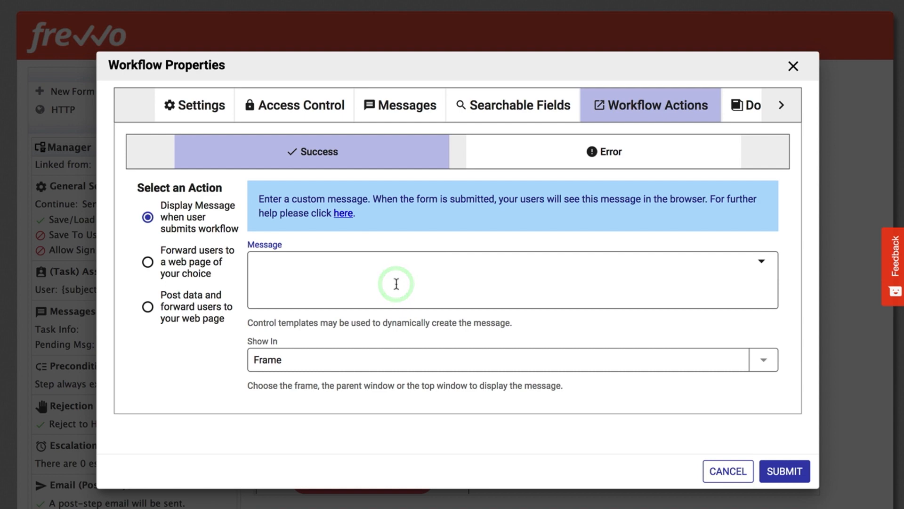
text(Purchase order from {firstName} {lastName} was successfully processed. The documents have been sent by email for your records.)
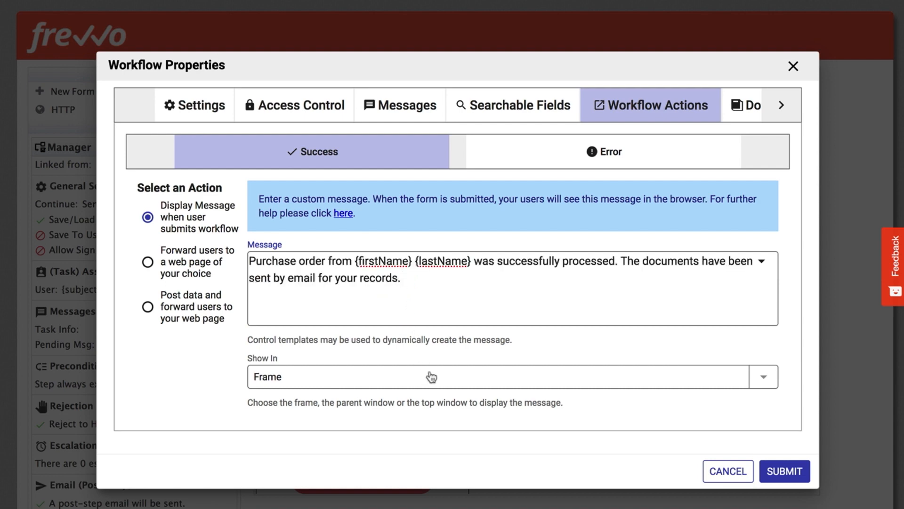
Set the workflow's Send Documents action to Send Email, with the {email} template as recipient
click(743, 111)
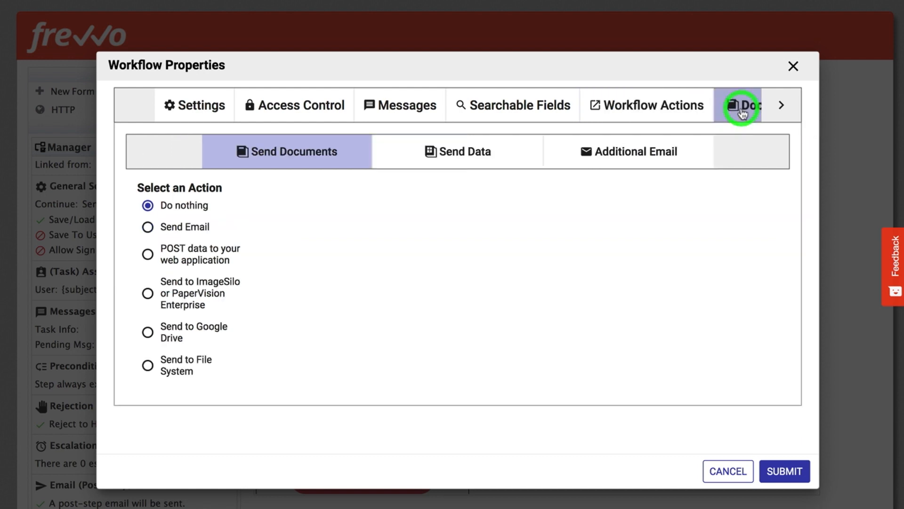
click(193, 230)
click(333, 259)
text({ema)
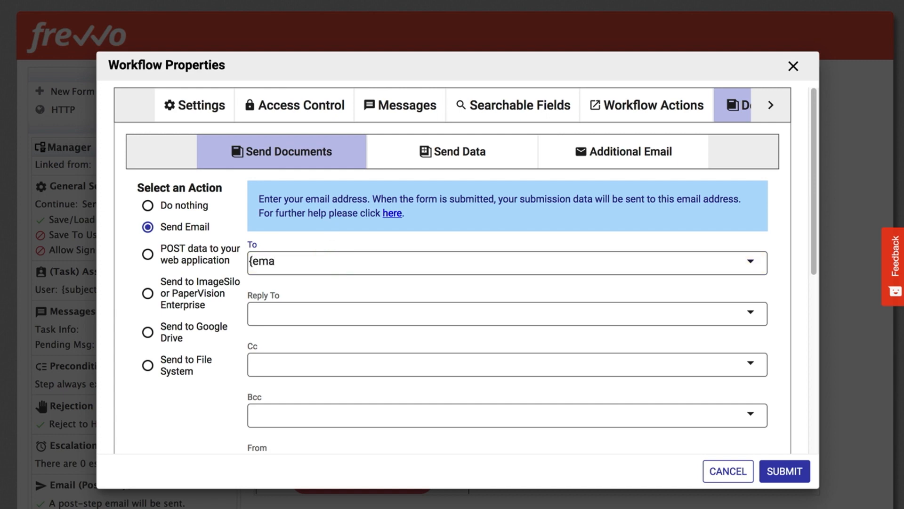
click(283, 280)
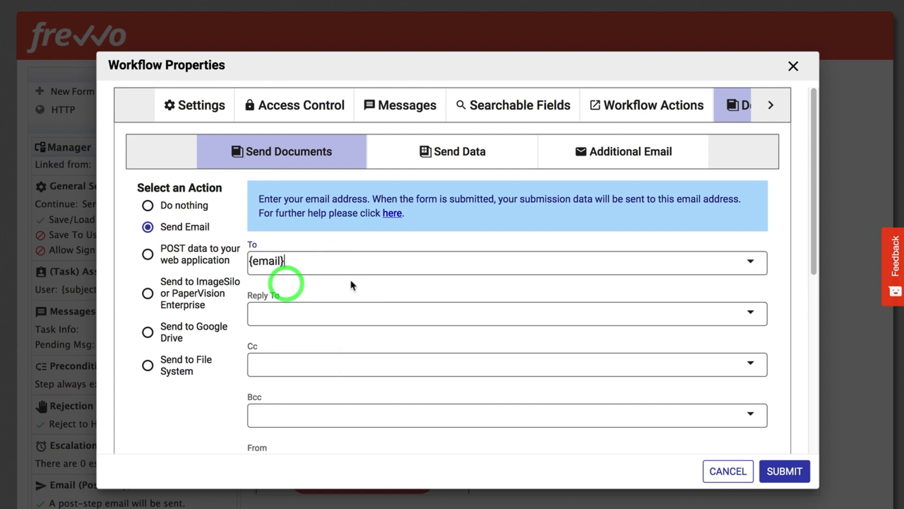
Set the email's message to "Dear {firstName}, <br/><br/> Your purchase order was approved and processed. PDF copies of the documents are attached. <br/><br/> Thanks,<br/> Finance Department"
scroll(586, 363, down, 5)
triple_click(503, 336)
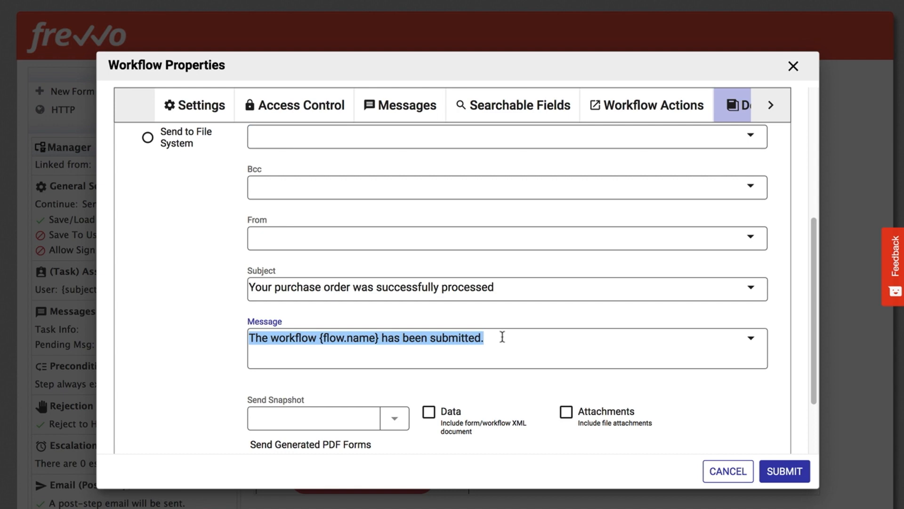
text(Dear {firstName}, <br/><br/> Your purchase order was approved and processed. PDF copies of the documents are attached. <br/><br/> Thanks,<br/> Finance Department)
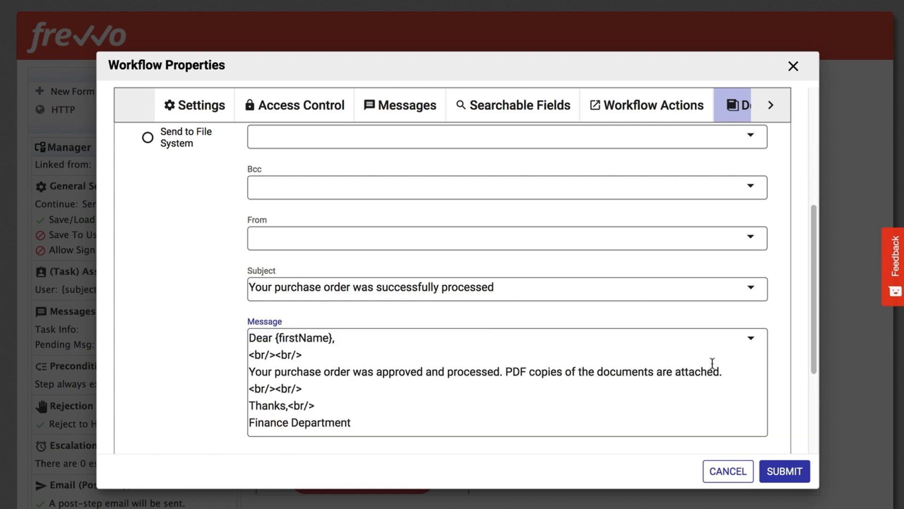
Set the documents email to send a PDF snapshot and submit the workflow properties
scroll(382, 404, down, 3)
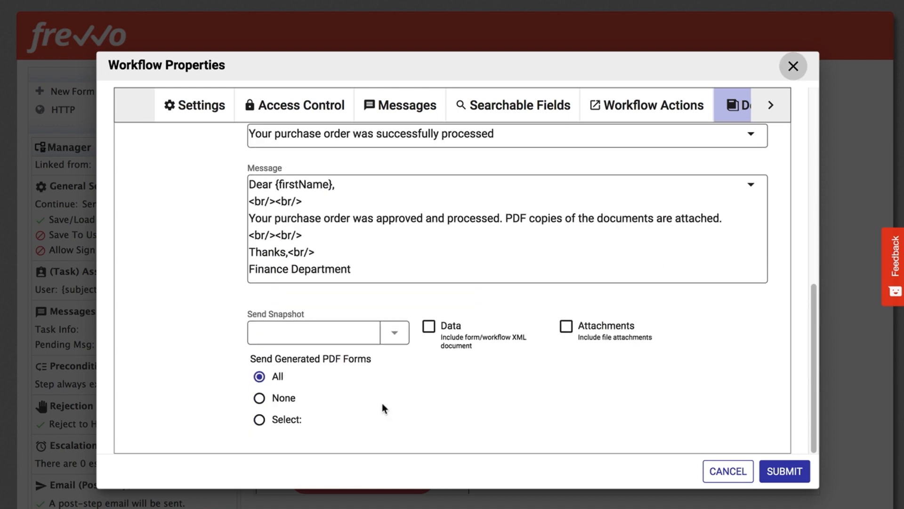
click(394, 332)
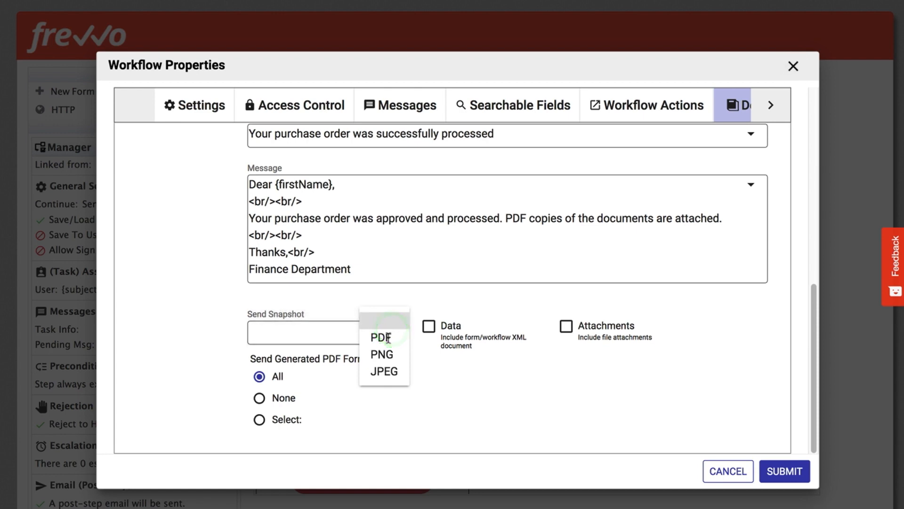
click(387, 337)
click(784, 472)
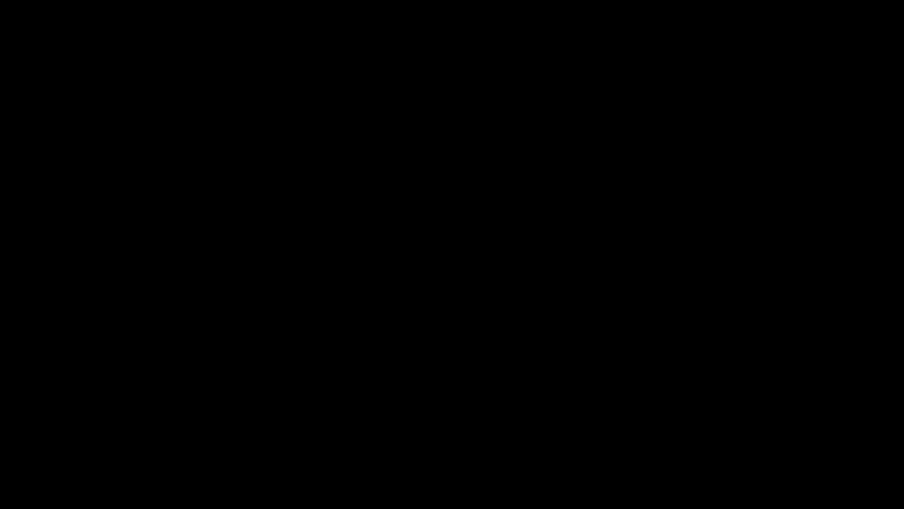
Save and test the workflow, submitting the signed employee form for 67 red widgets at a unit price of 161.34
click(777, 94)
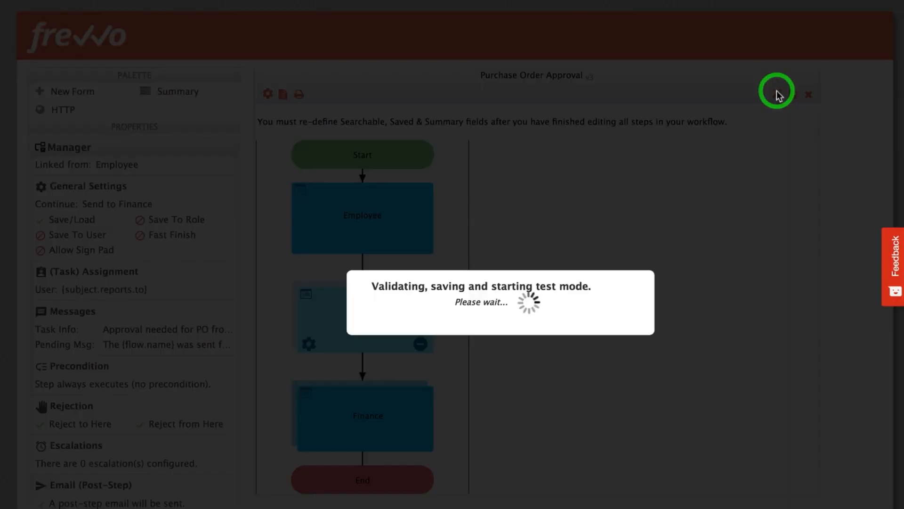
click(628, 261)
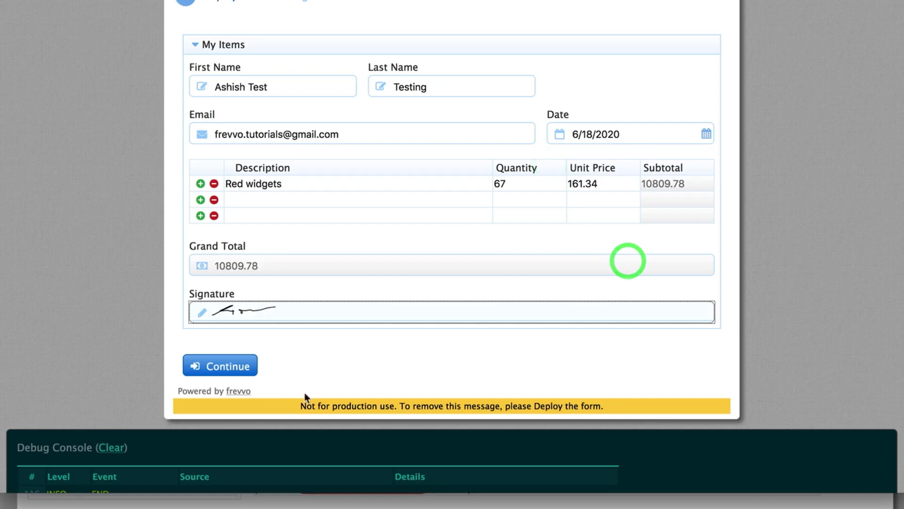
click(236, 370)
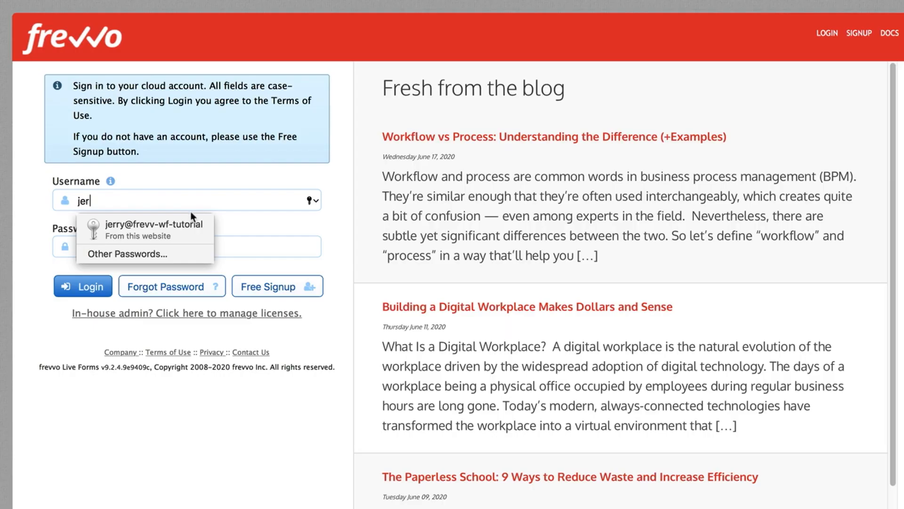
Log in with the manager's saved username and password and open the pending Purchase Order Approval task
click(162, 226)
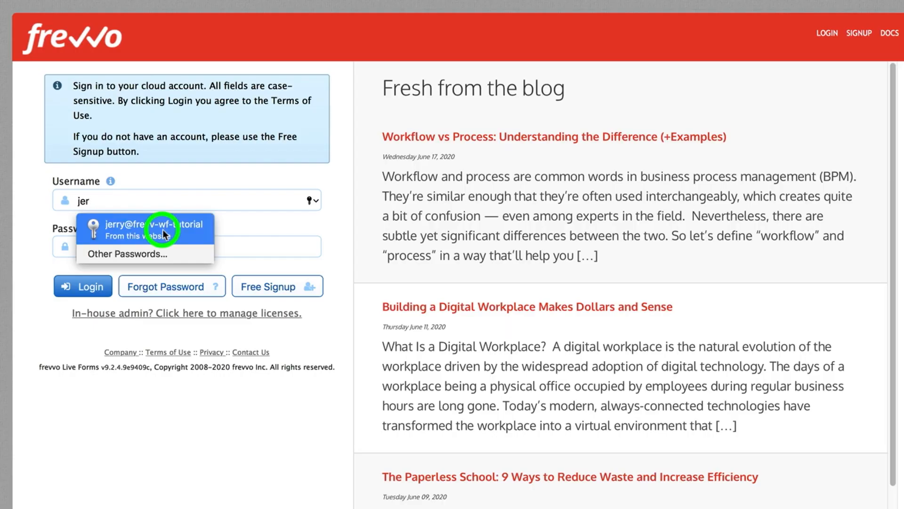
click(94, 289)
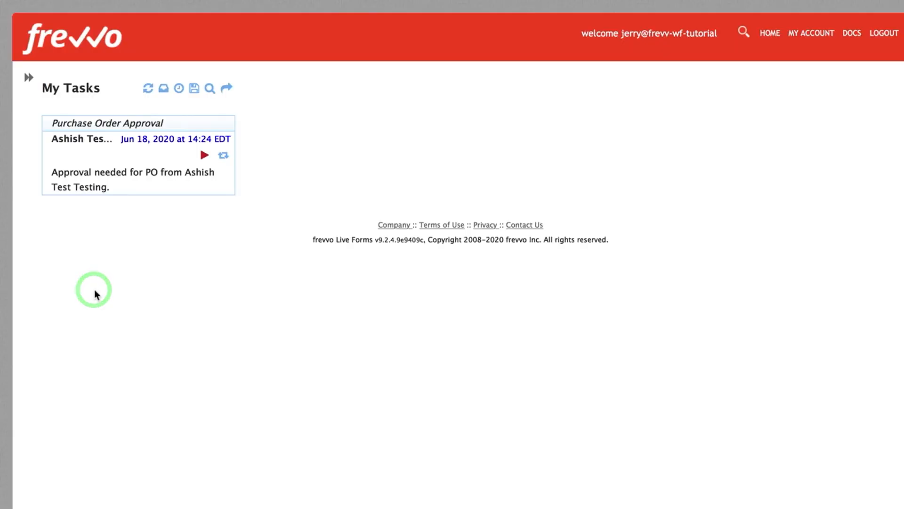
click(205, 156)
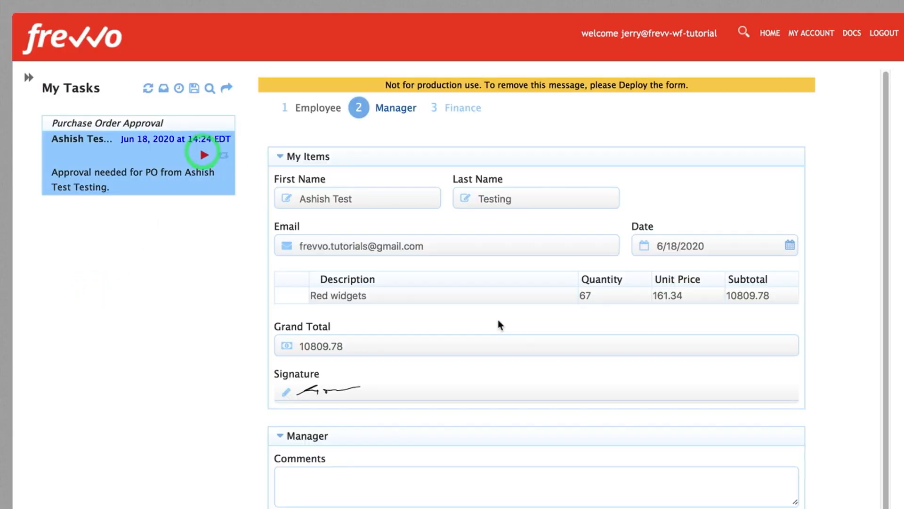
Enter the Manager comment "Looks great. We need it.", then sign the section and send the purchase order to Finance
scroll(498, 320, down, 5)
click(430, 260)
text(Looks great. We need it.)
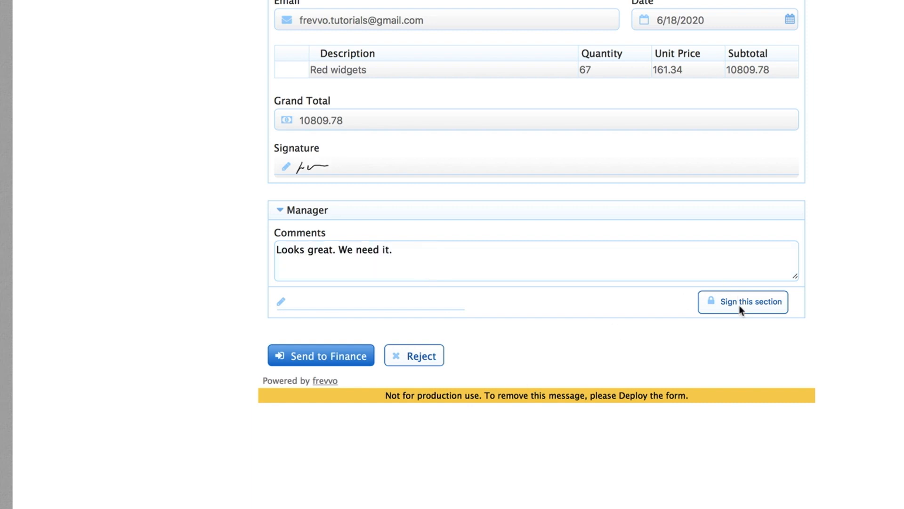
click(739, 305)
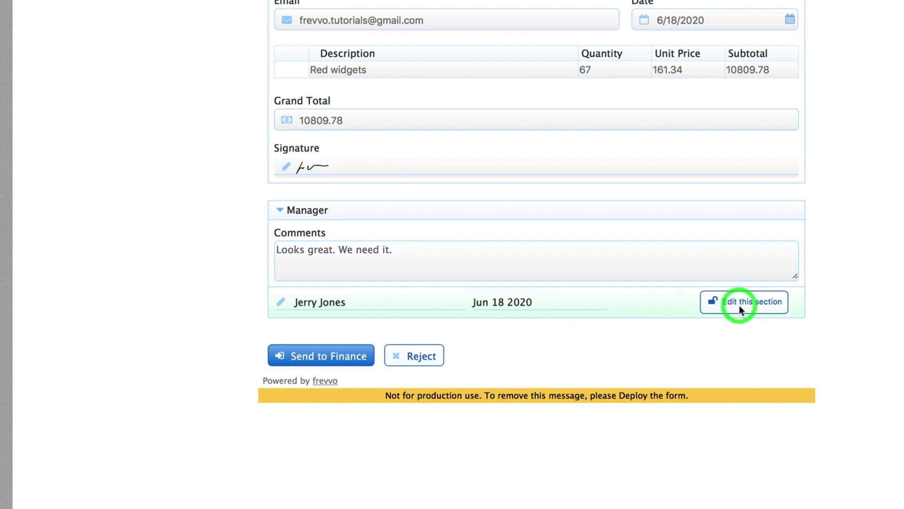
click(333, 358)
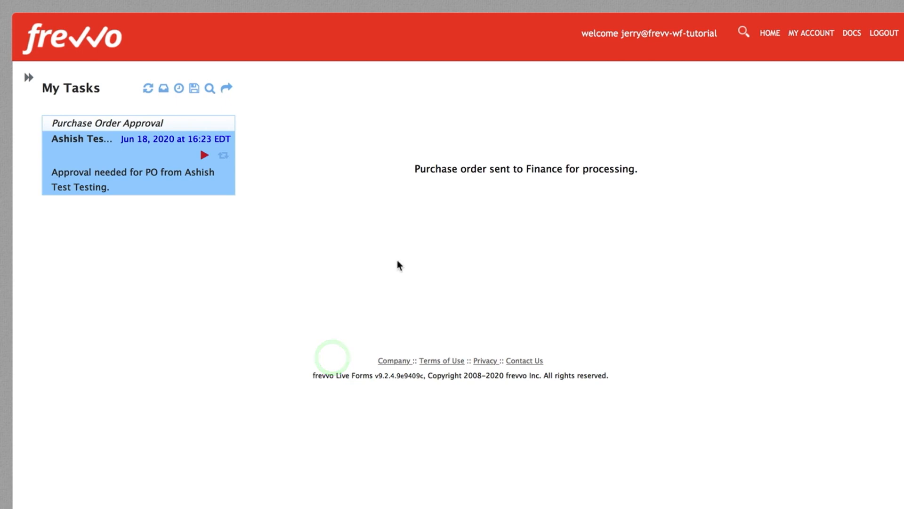
click(434, 137)
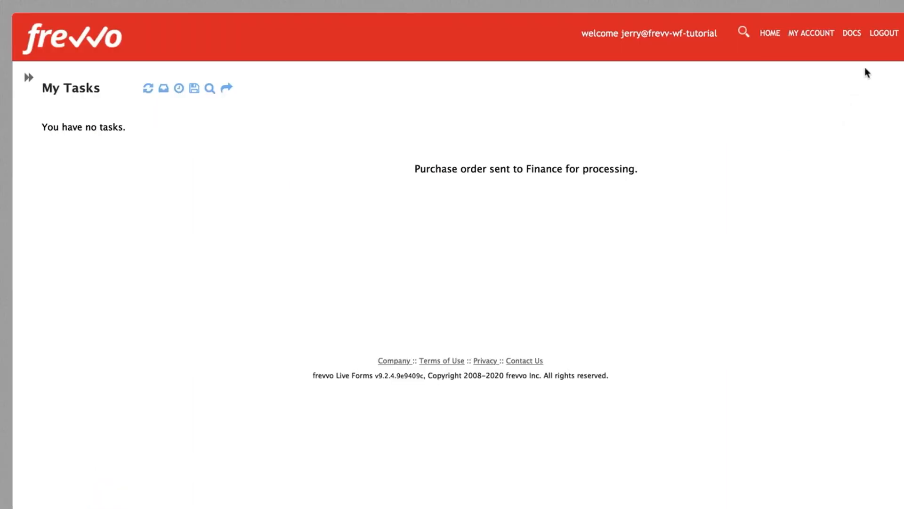
Switch to the Finance user's account with its saved username and password, and open the pending Purchase Order Approval task
click(882, 36)
click(215, 201)
text(sue)
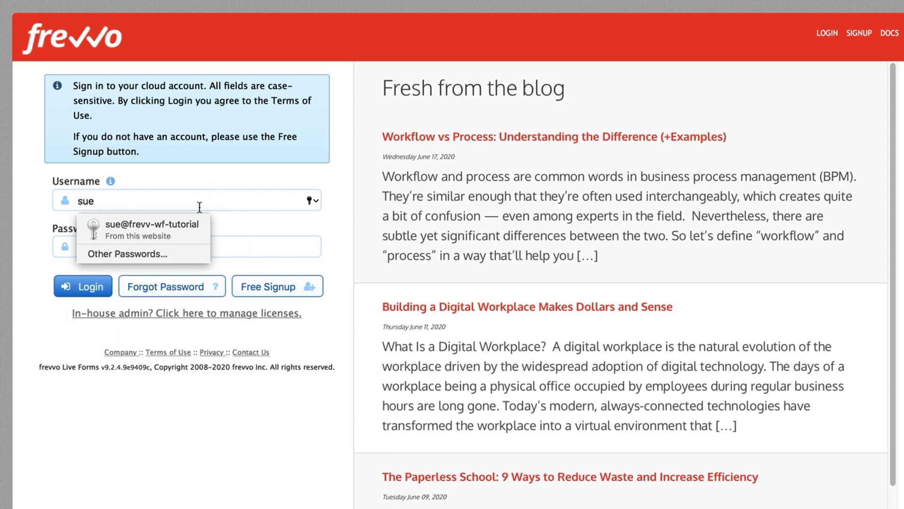
click(163, 230)
click(94, 290)
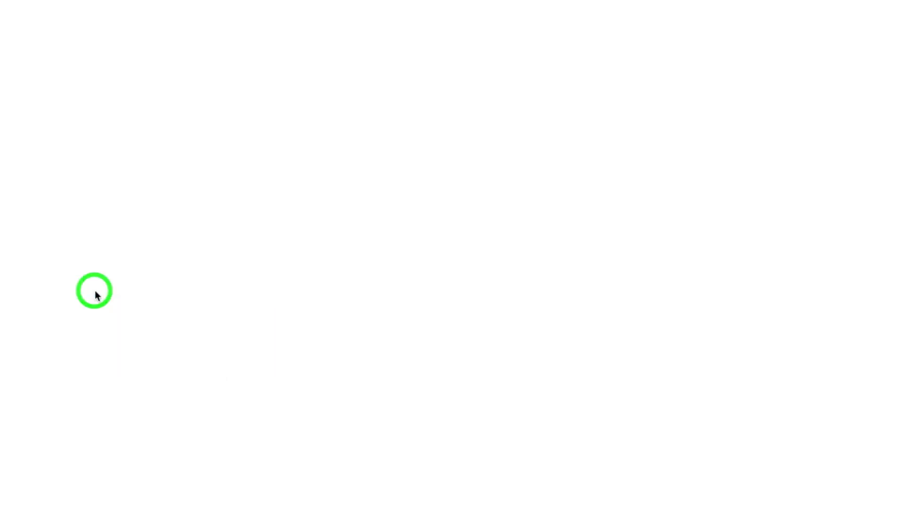
click(184, 155)
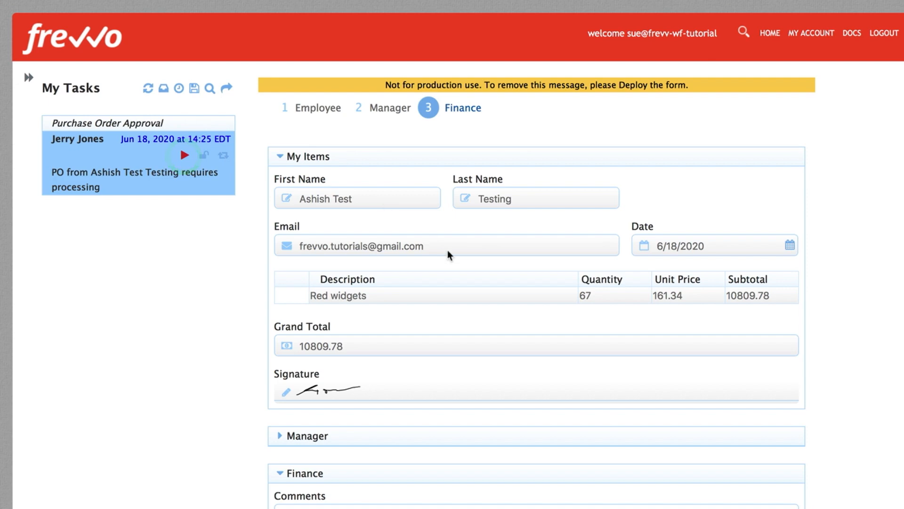
Enter the purchase order's reference number as the comment in the Finance section
scroll(453, 312, down, 5)
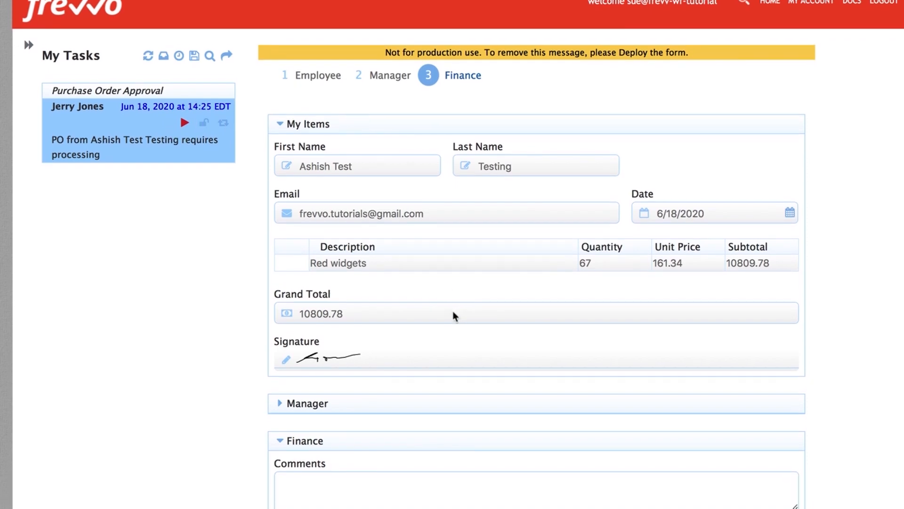
click(451, 290)
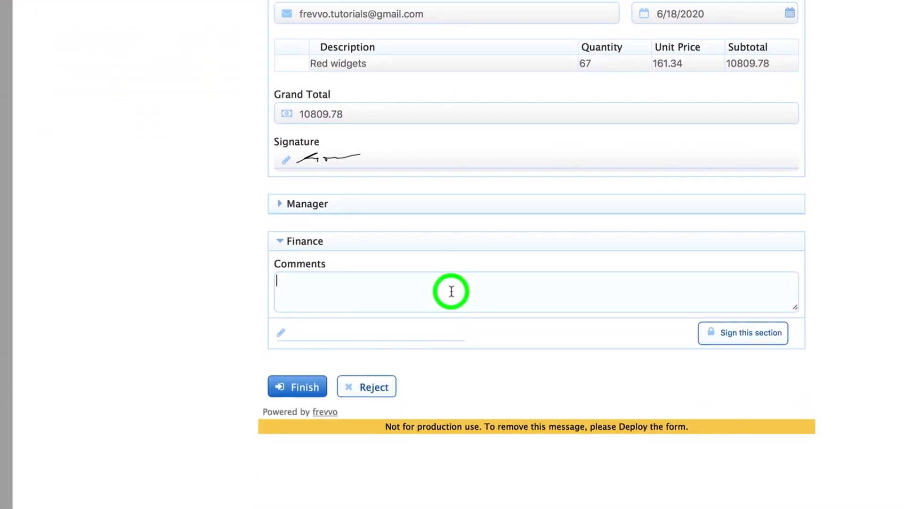
text(AA-1022928)
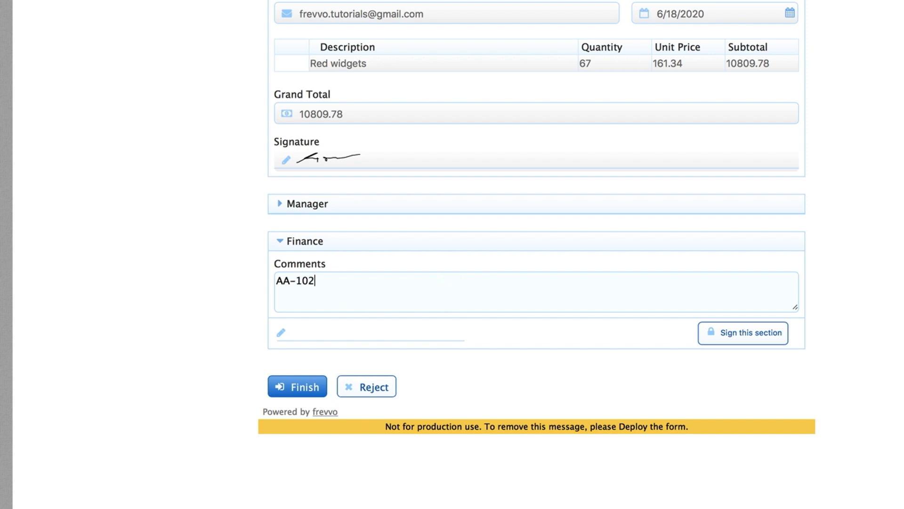
Sign the Finance section with a handwritten signature and finish the workflow
click(726, 331)
drag(475, 387, 430, 424)
mouse_move(493, 389)
mouse_down()
mouse_move(493, 403)
mouse_move(592, 387)
mouse_up()
click(759, 480)
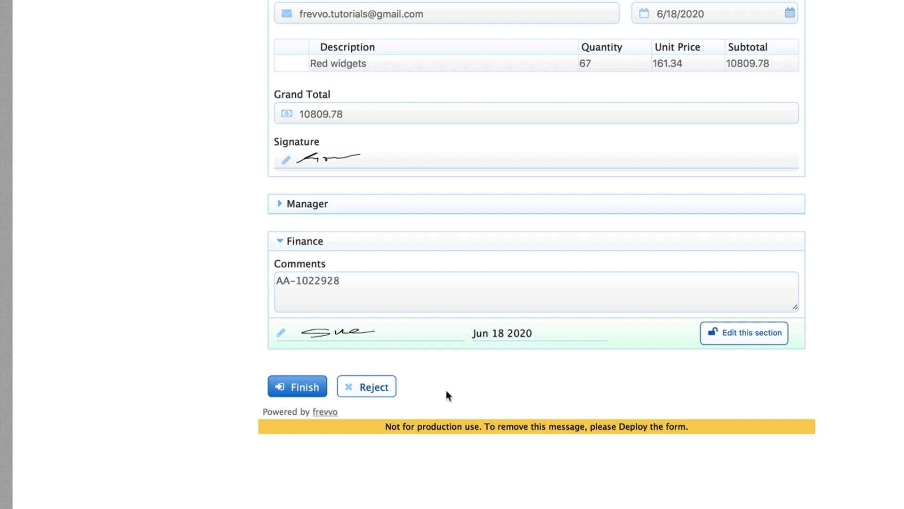
click(304, 389)
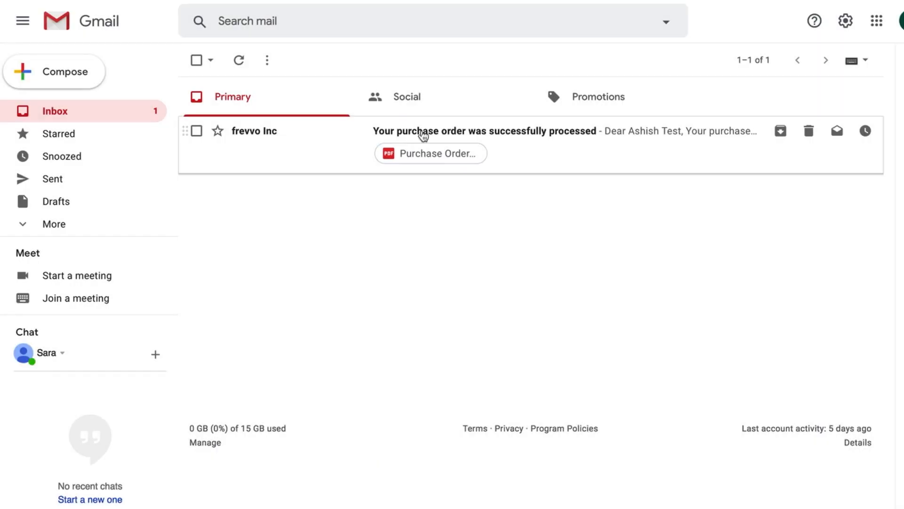
Open the "Your purchase order was successfully processed" email in Gmail and examine the sections and signatures in the attached Purchase Order Approval.pdf
click(423, 133)
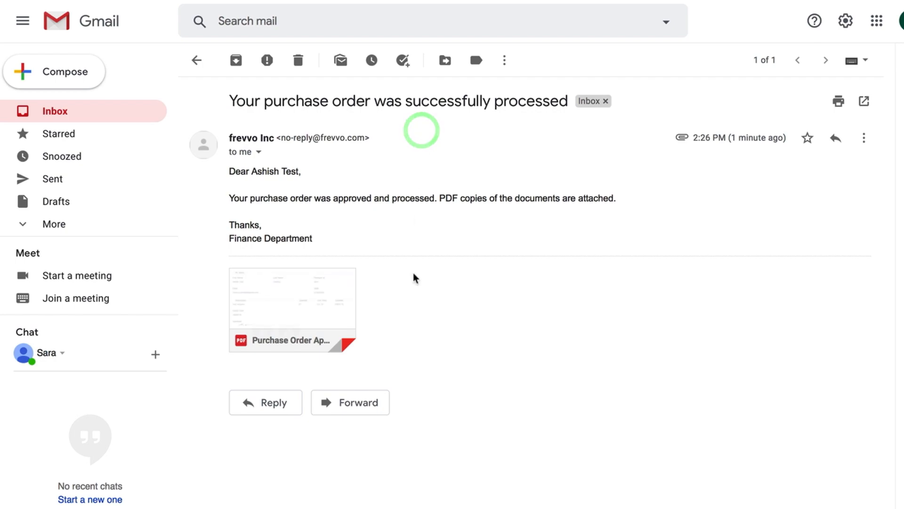
click(307, 289)
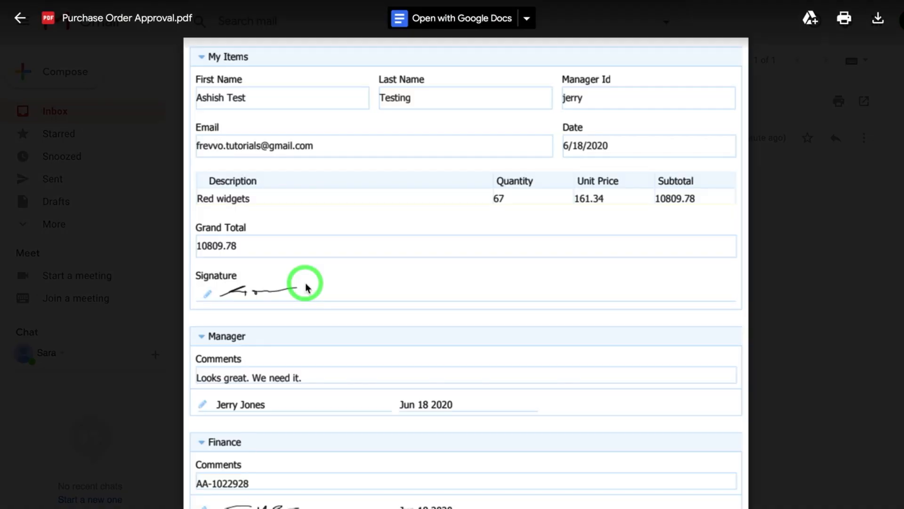
scroll(425, 300, down, 3)
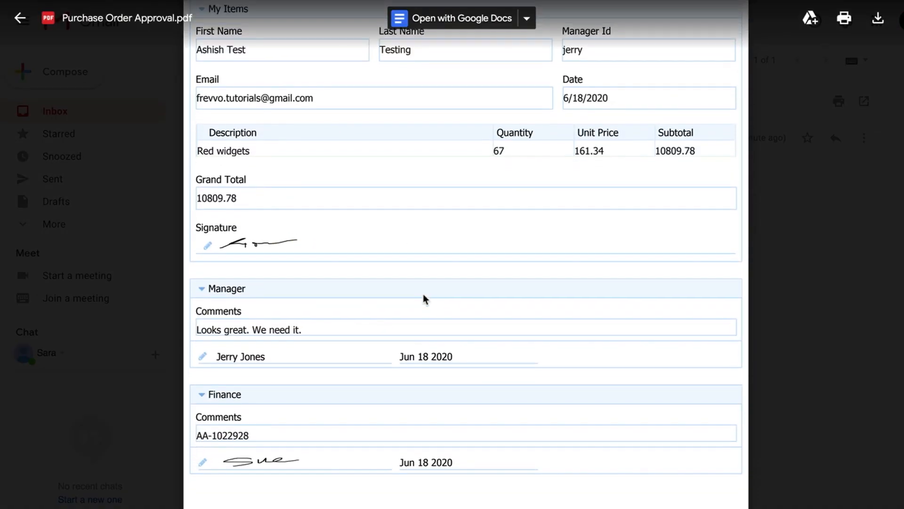
scroll(424, 299, down, 5)
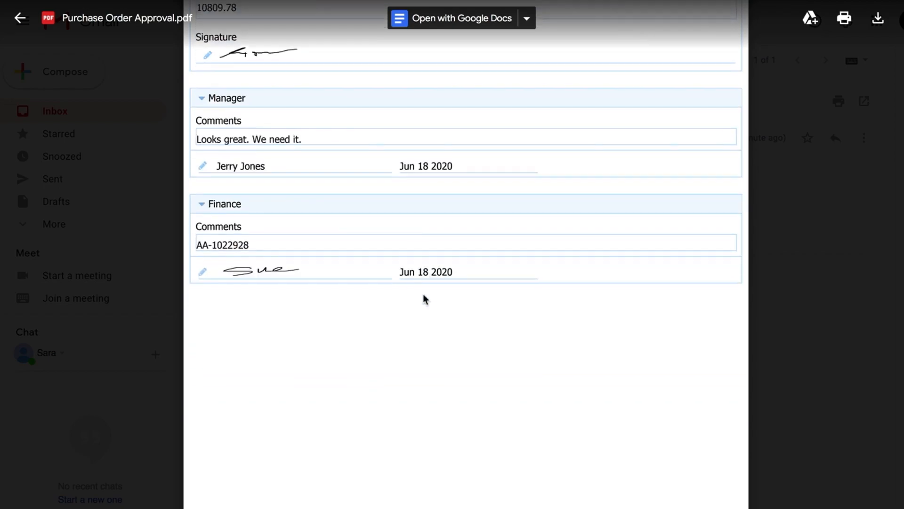